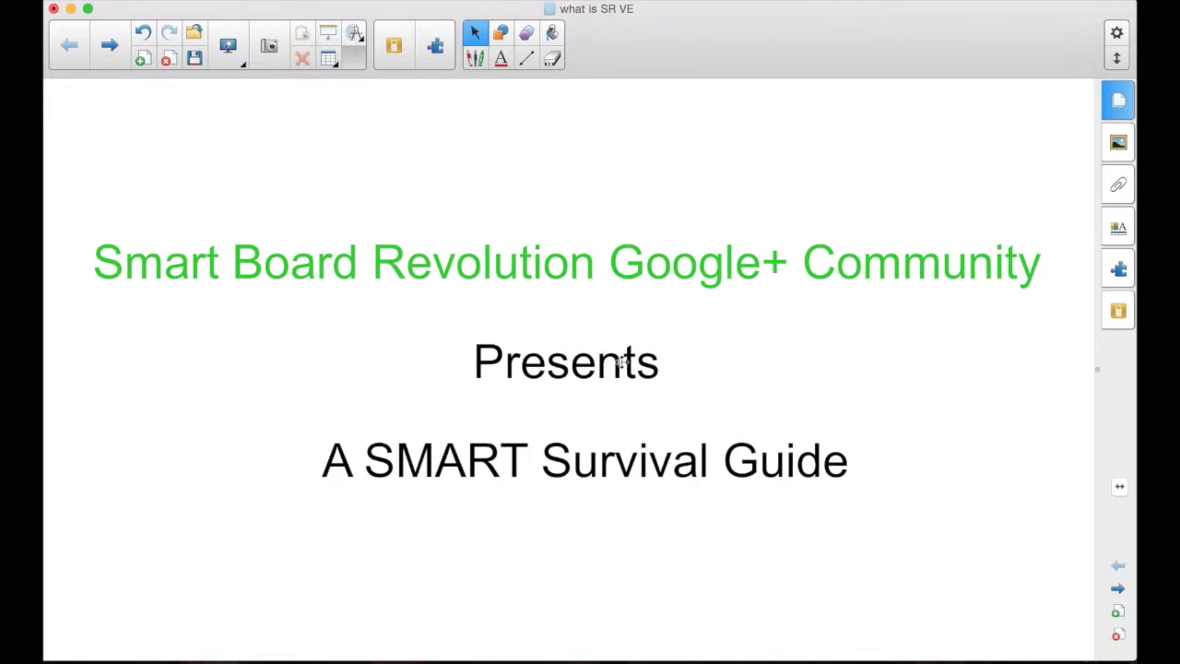
Page forward twice from the Survival Guide title page to the 'Do I have SMART Response VE?' slide
click(1119, 590)
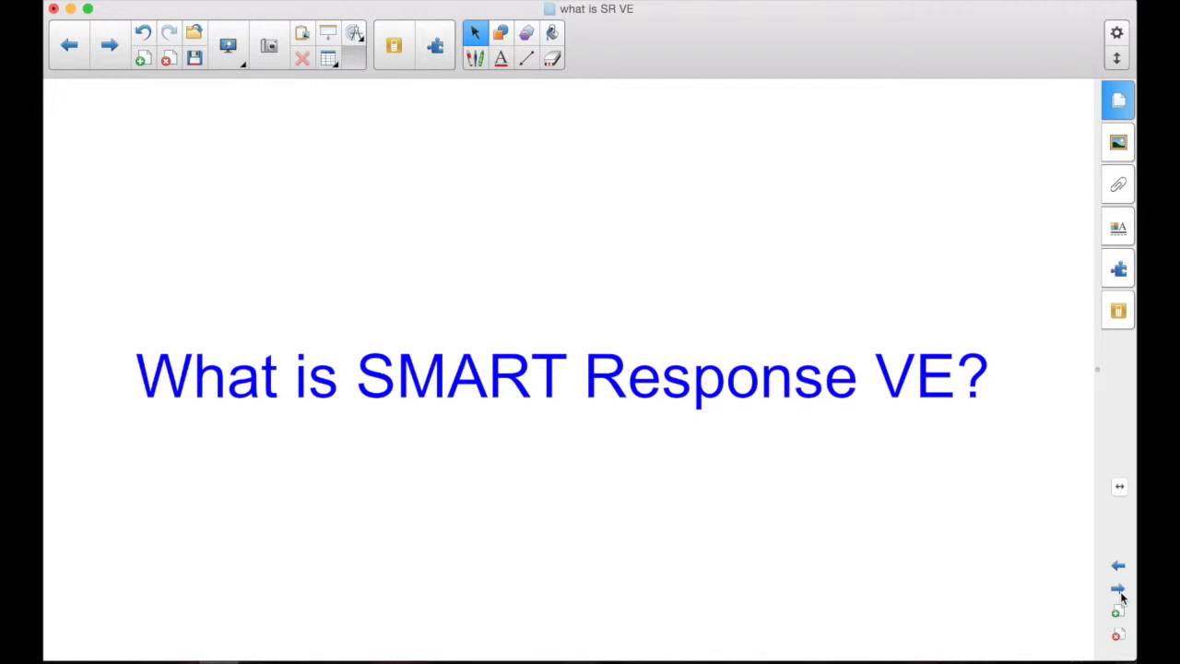
click(1120, 591)
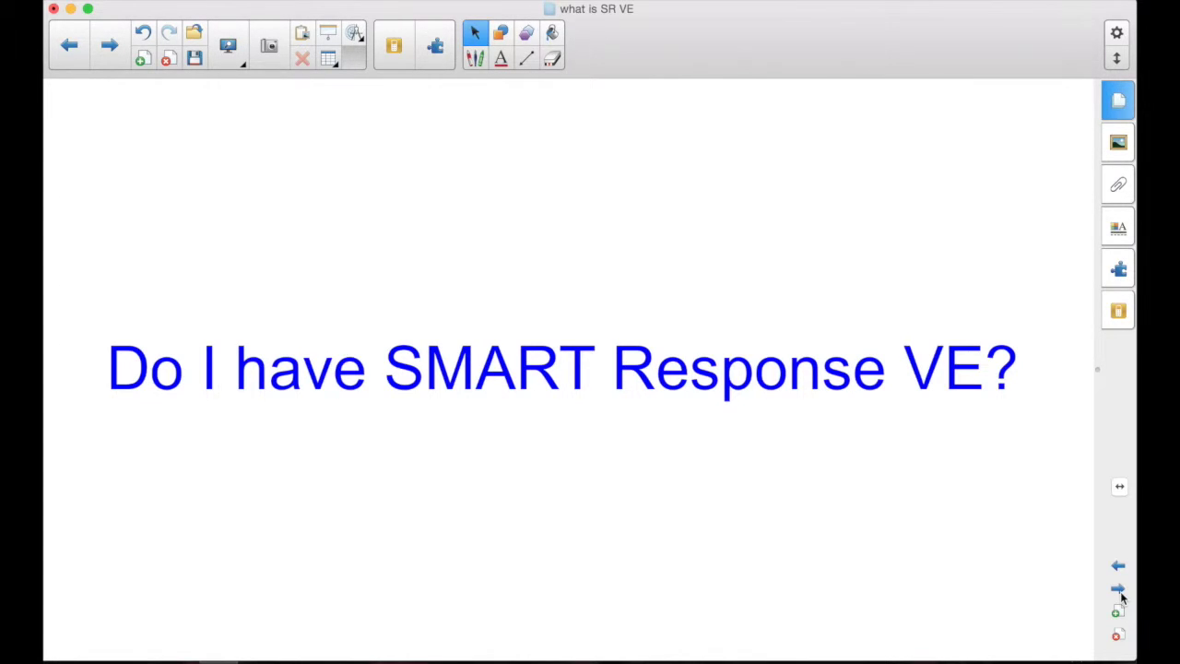
Page ahead three slides, past the four-step setup list, to 'Why should I use SMART Response VE?'
click(1122, 597)
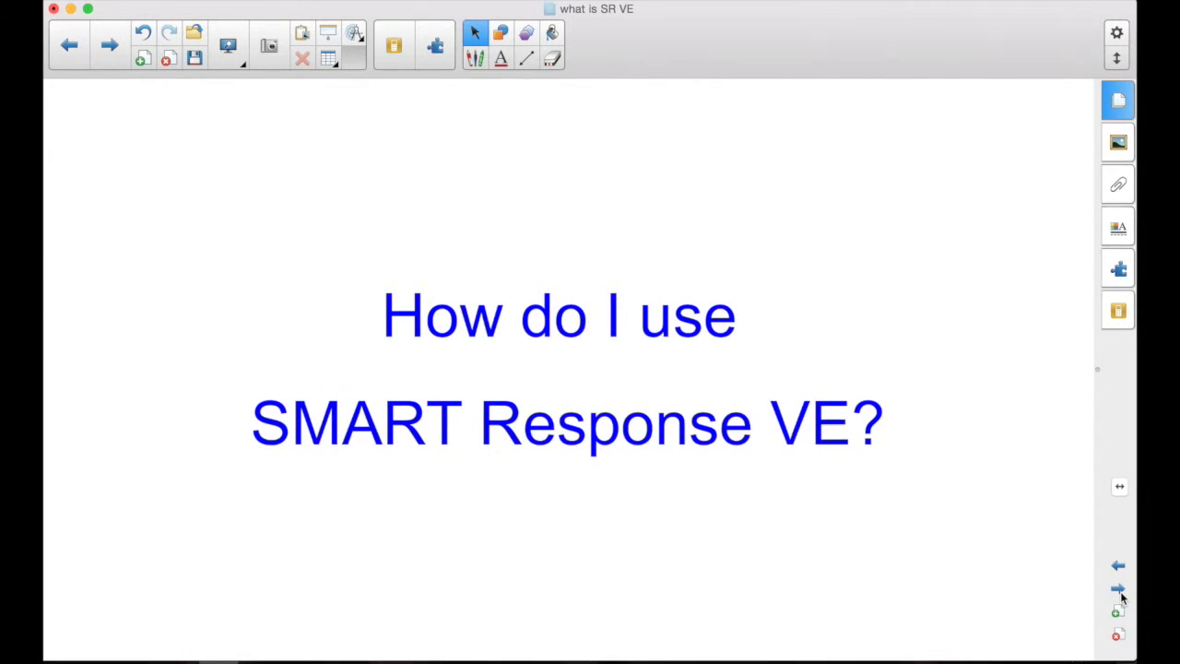
click(1123, 597)
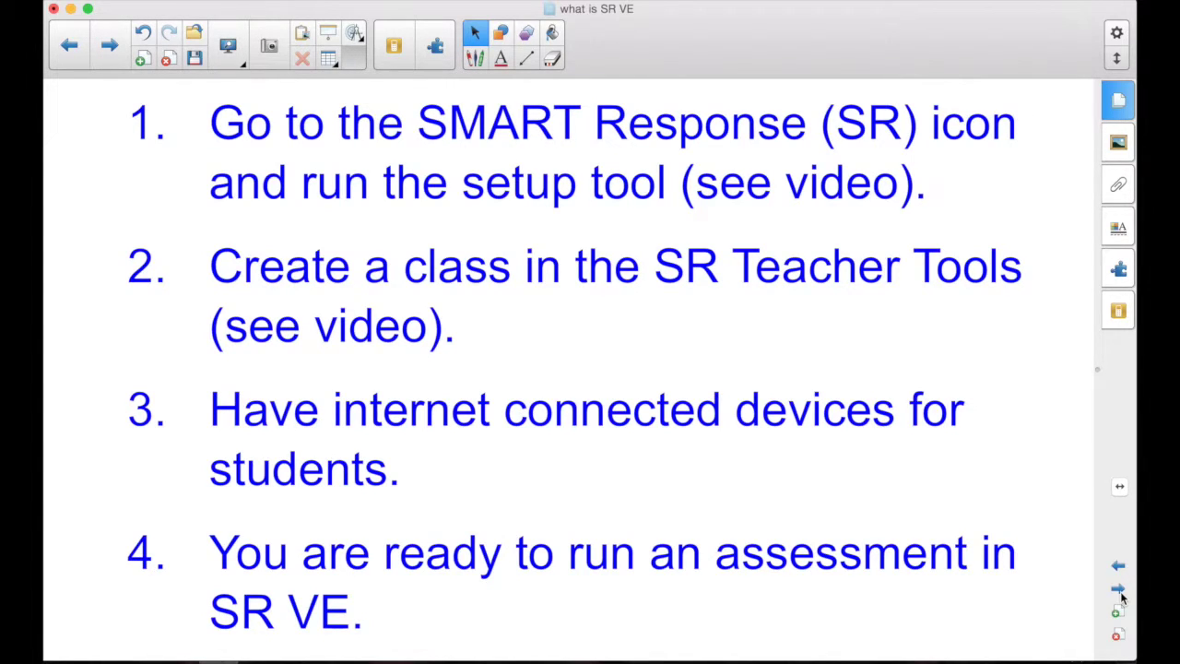
click(1121, 596)
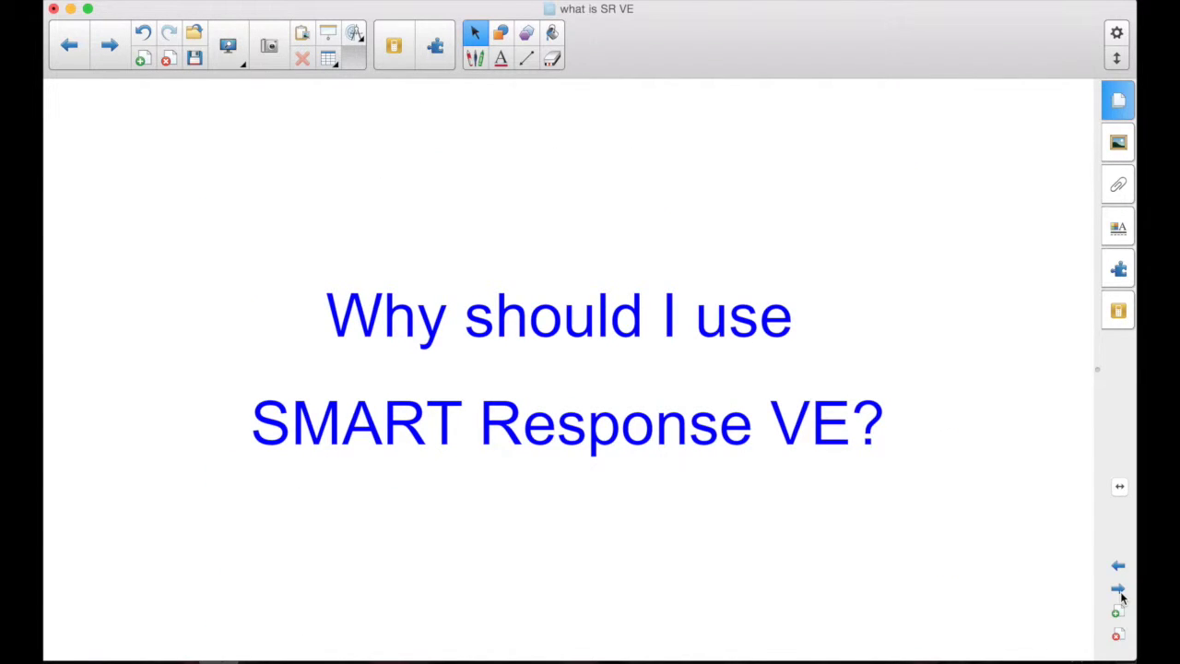
Page forward twice to the Danielson elements 3D.4, 3E.1 and 3E.2 slide
click(1119, 590)
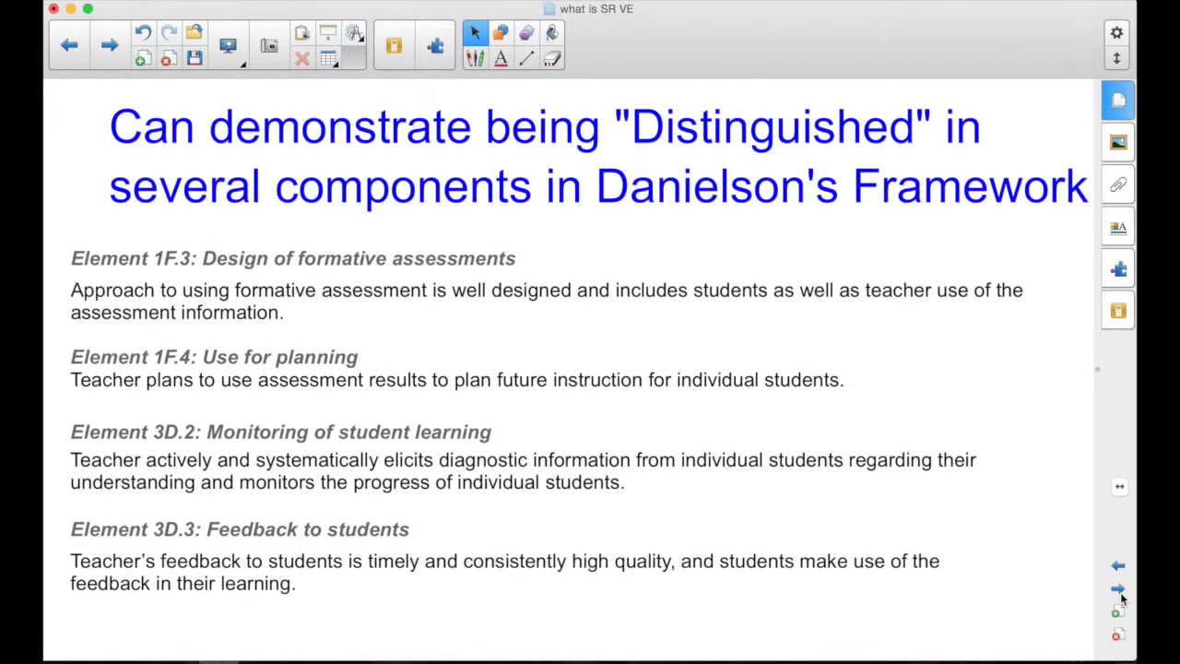
click(1118, 590)
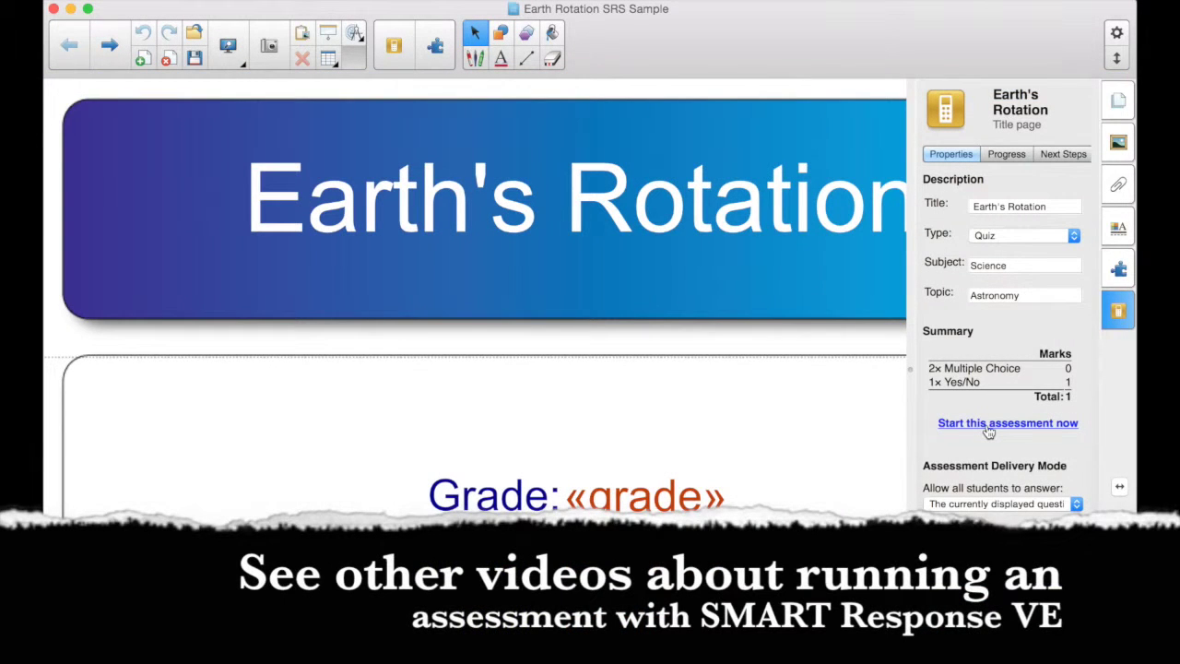
Start the Earth's Rotation assessment from its Quiz, Science, Astronomy title page
click(983, 424)
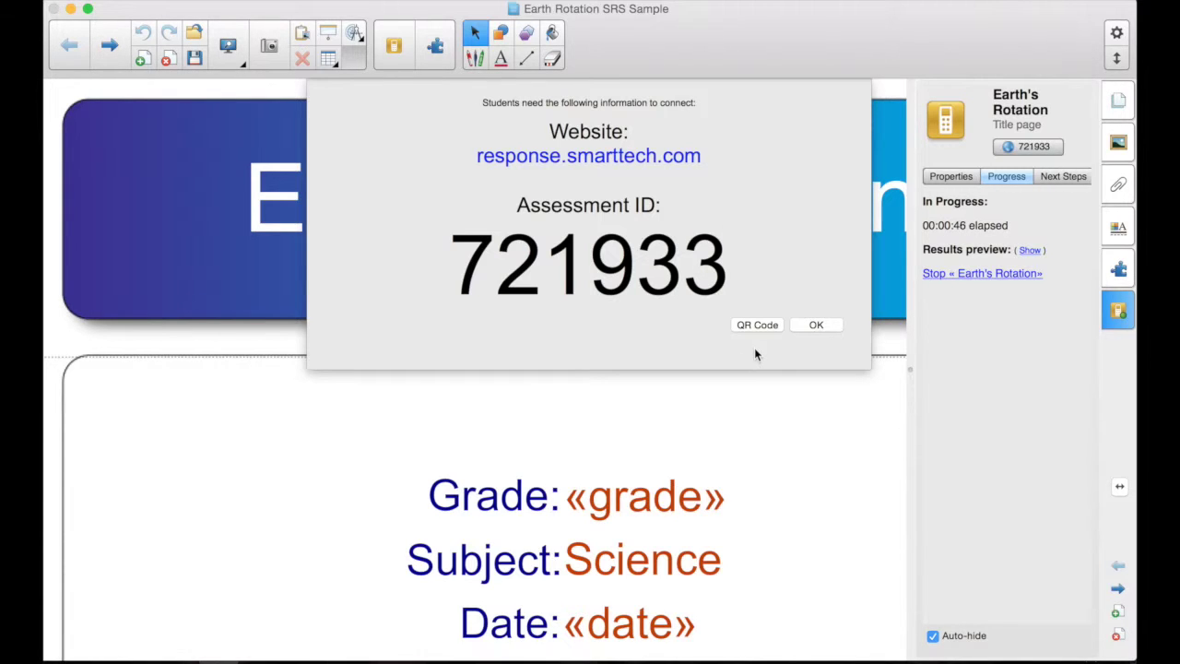
Show the running assessment's QR code full size for students to connect
click(758, 325)
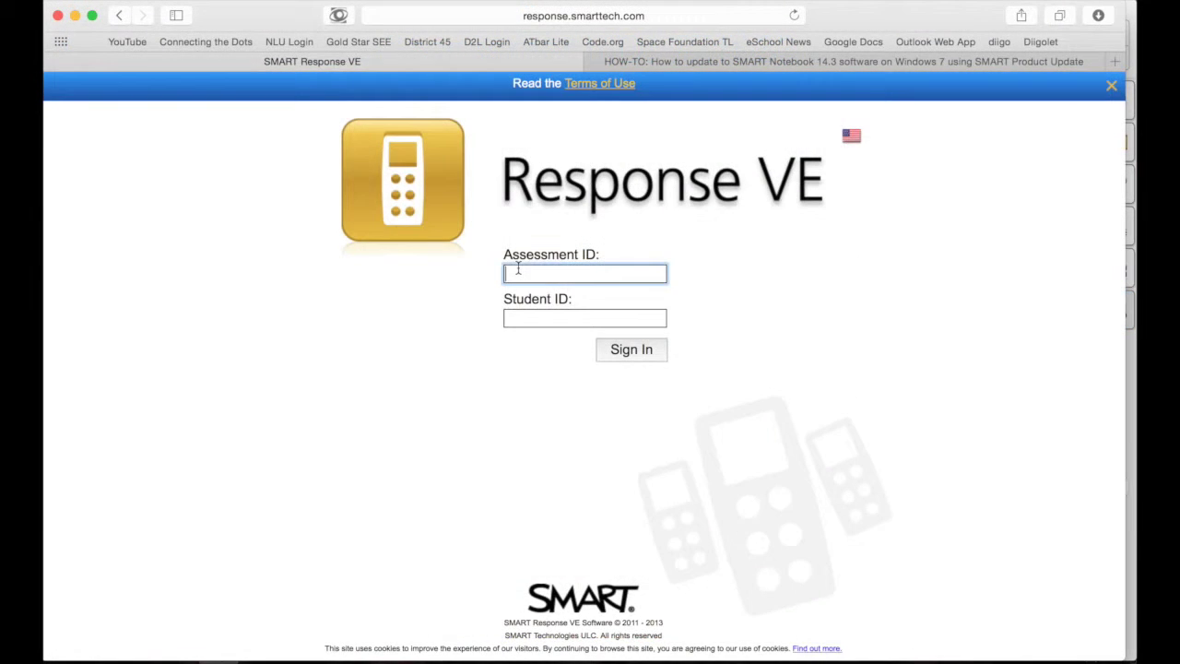
Sign in on response.smarttech.com as a student with the assessment ID
text(721933)
click(632, 351)
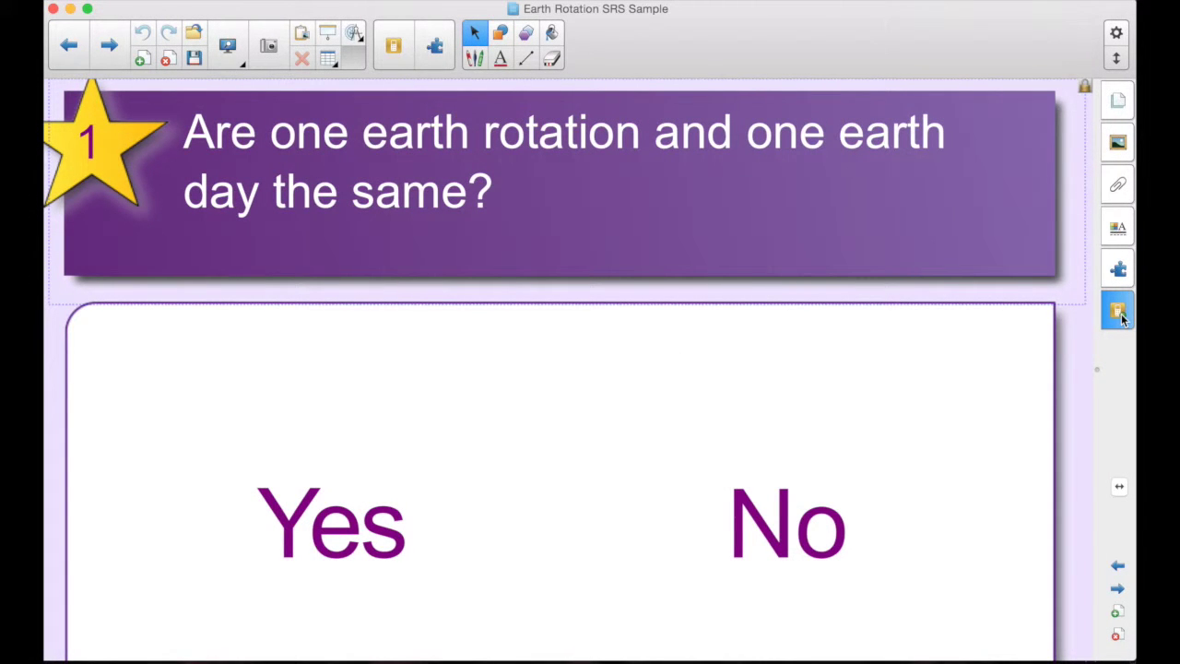
Start question 1, submit a Yes answer from the student page, then stop it
click(1123, 316)
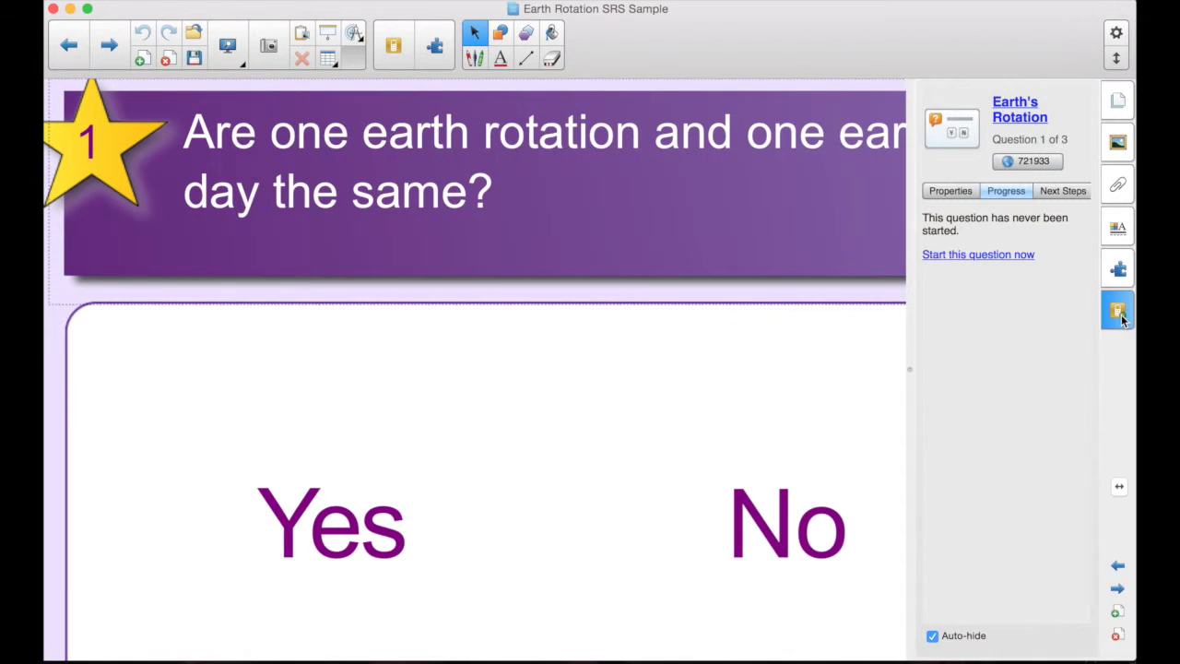
click(969, 256)
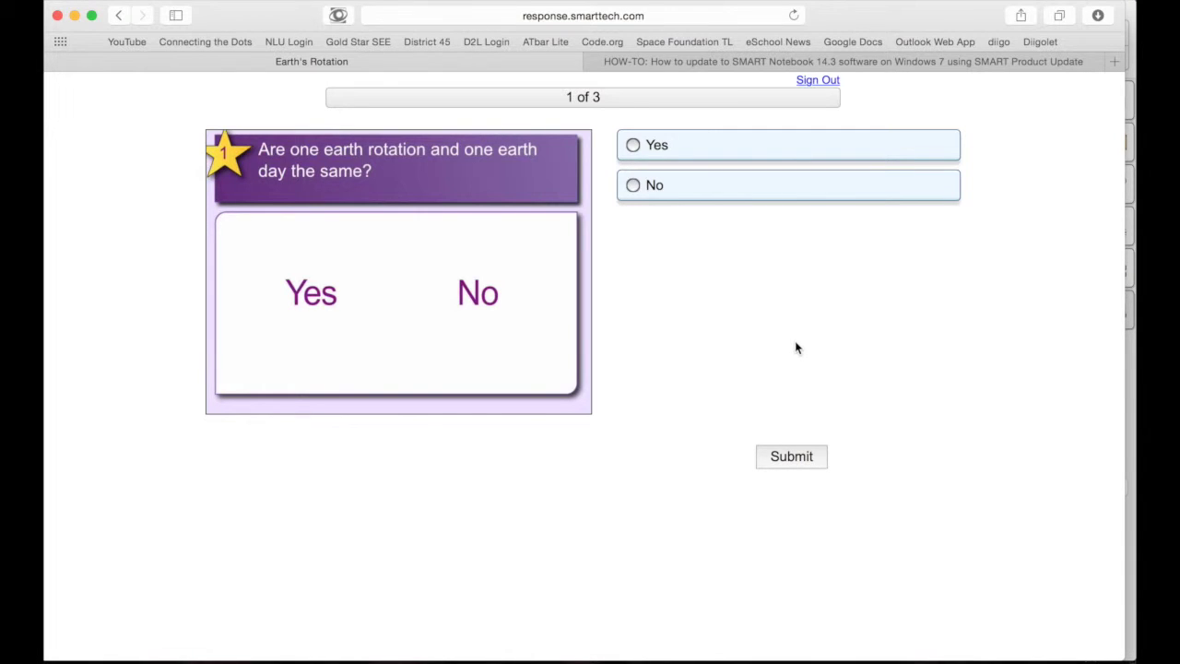
click(636, 150)
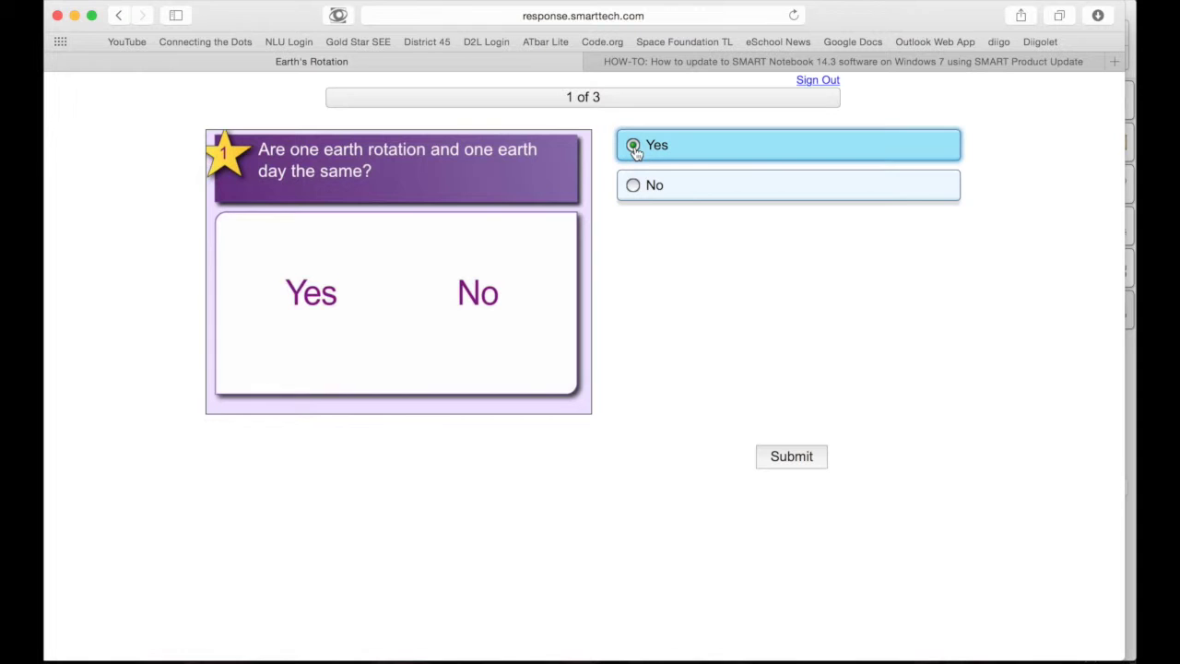
click(795, 458)
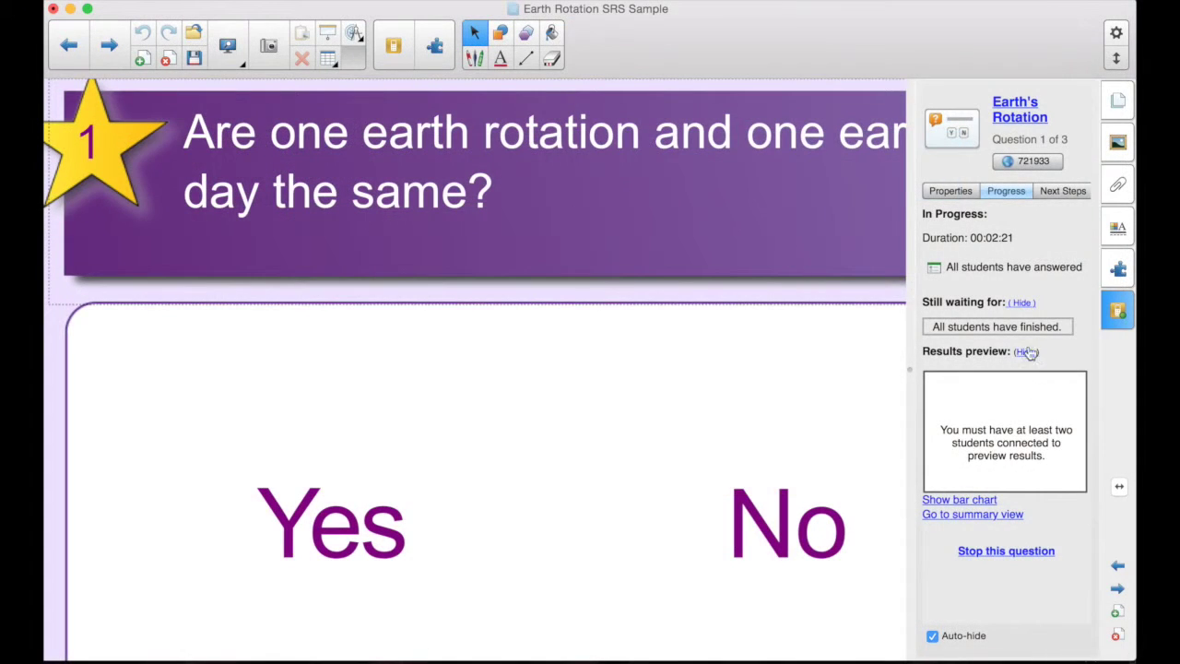
click(996, 552)
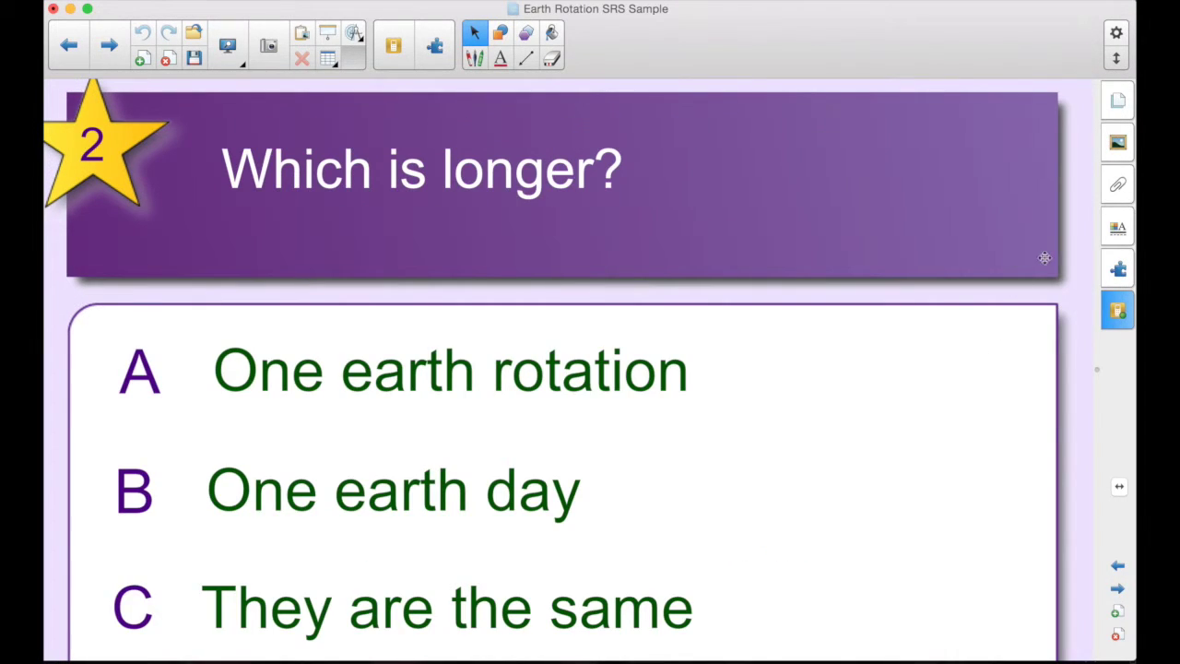
Start question 2, submit answer C as the student, then advance to the earth-and-sun video page
click(1120, 318)
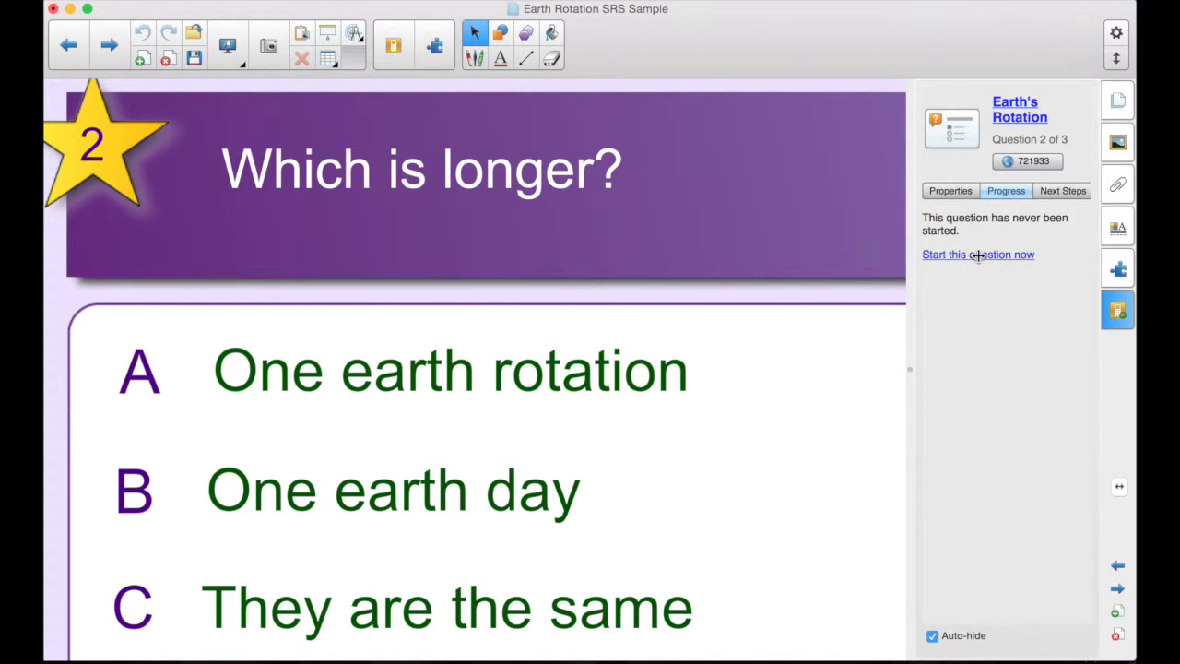
click(980, 256)
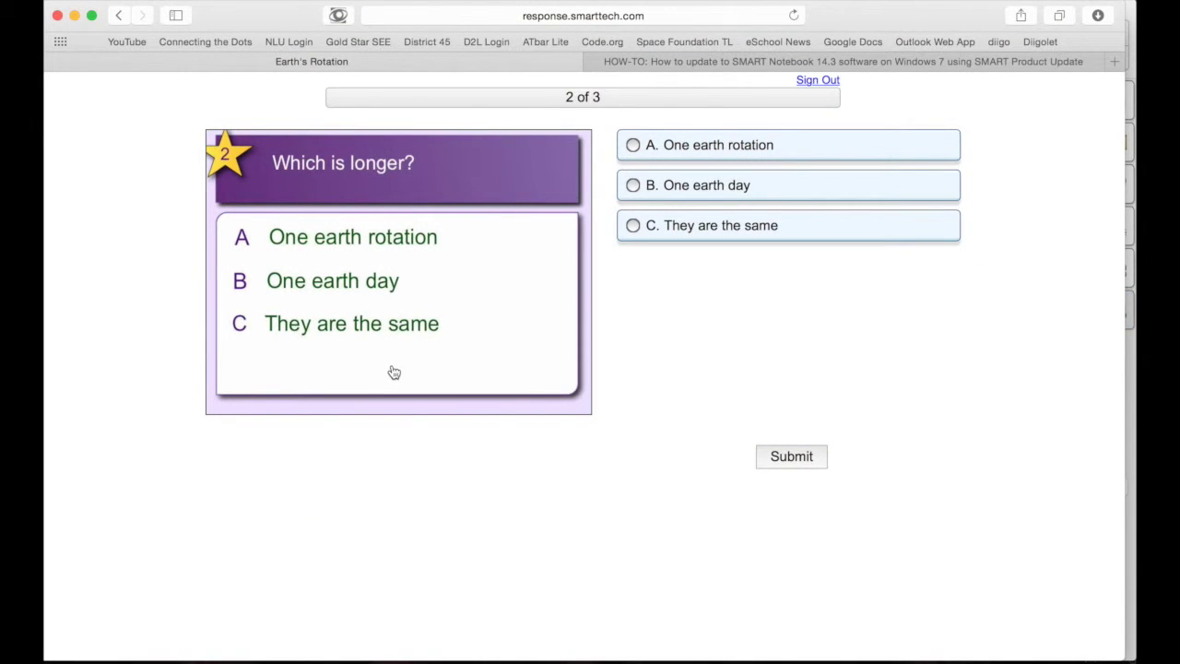
click(638, 231)
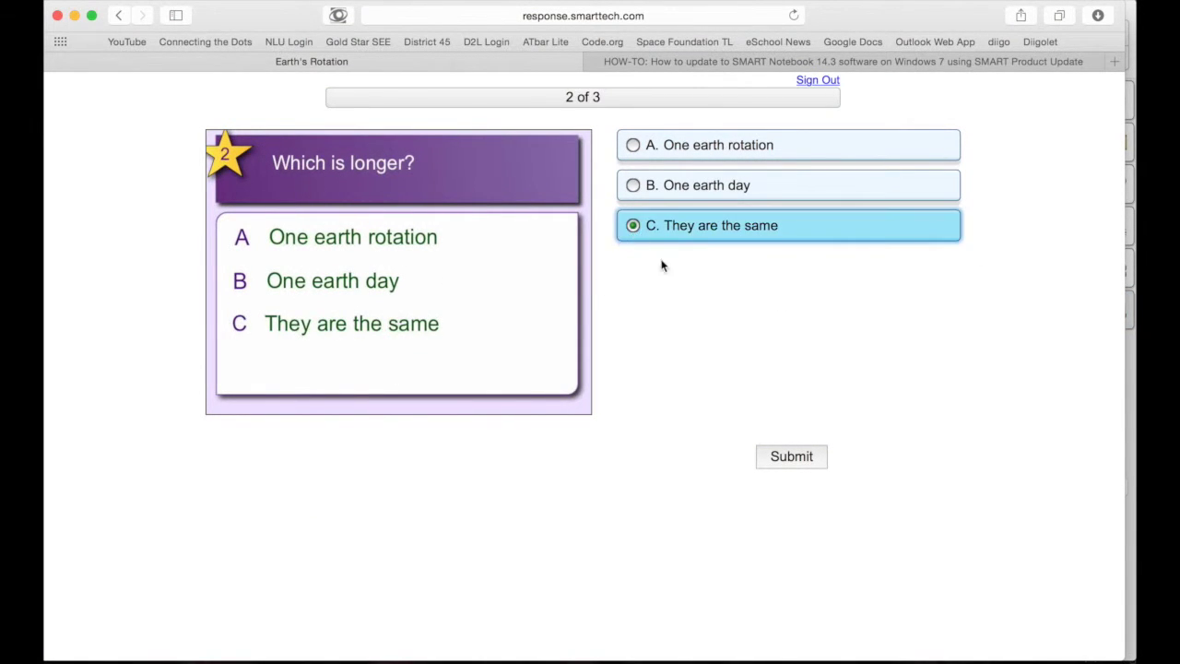
click(790, 456)
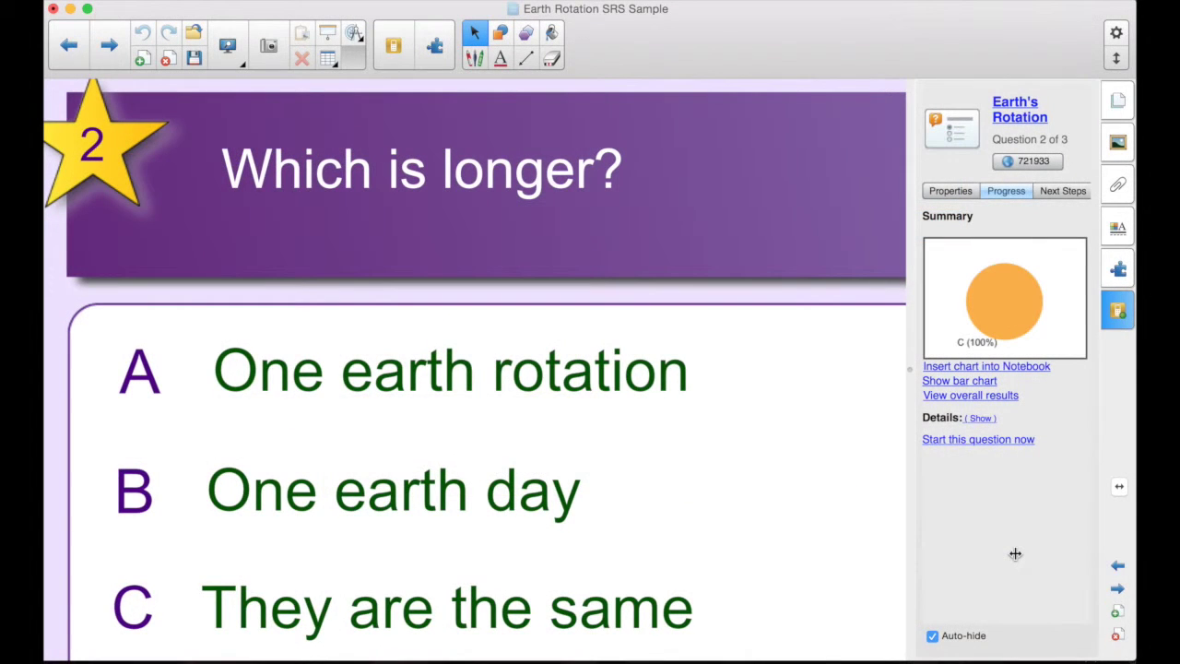
click(1117, 588)
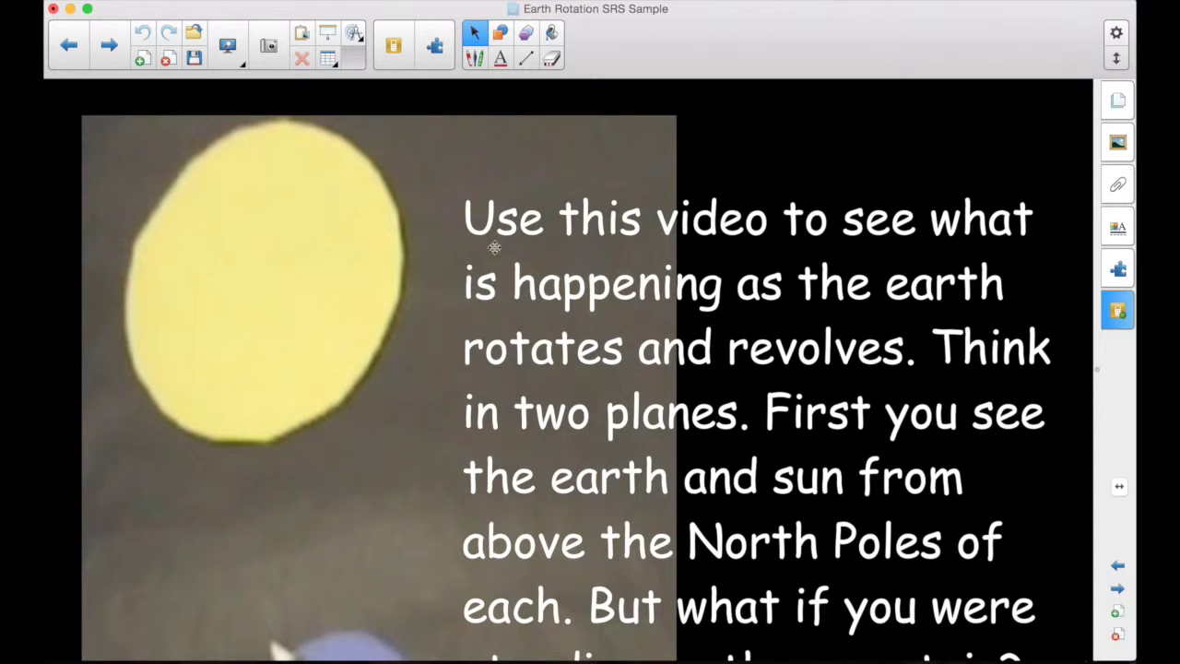
scroll(749, 343, down, 3)
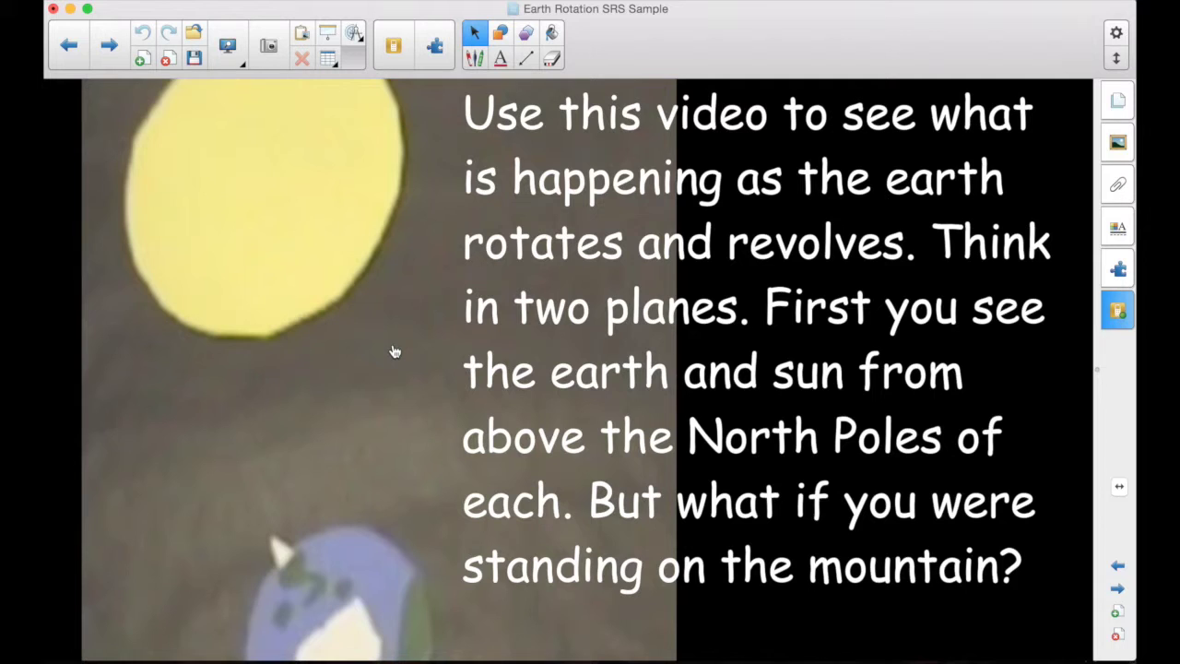
Move to question 3, start it, and submit answer C from the student page
click(1118, 588)
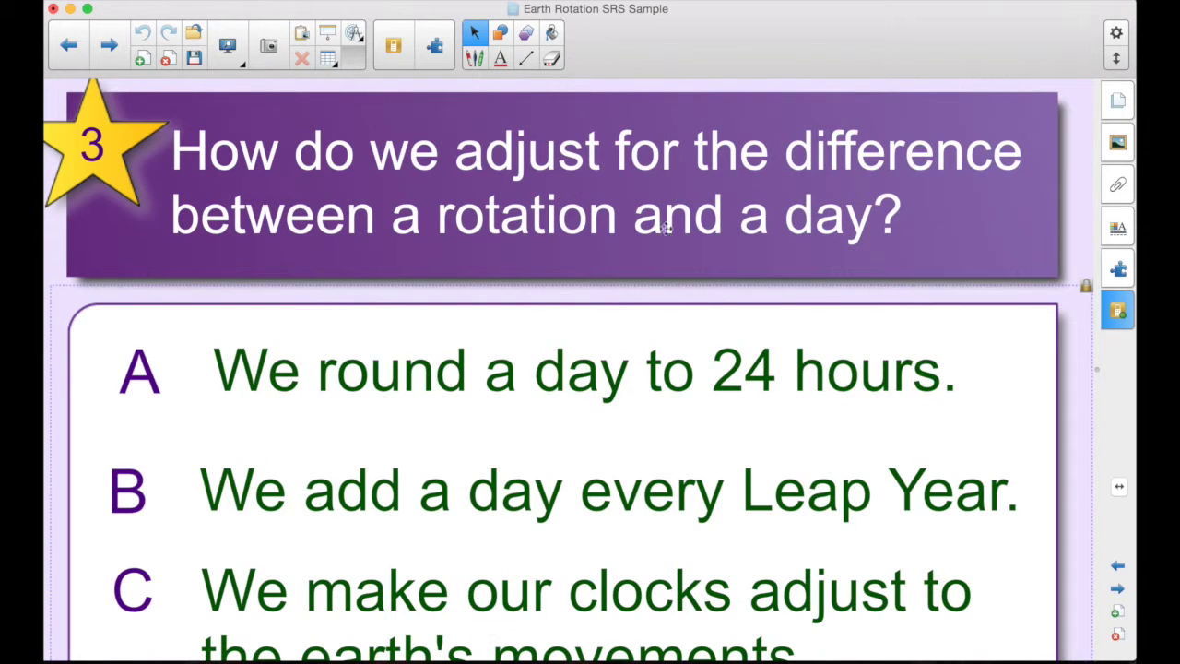
scroll(553, 184, down, 2)
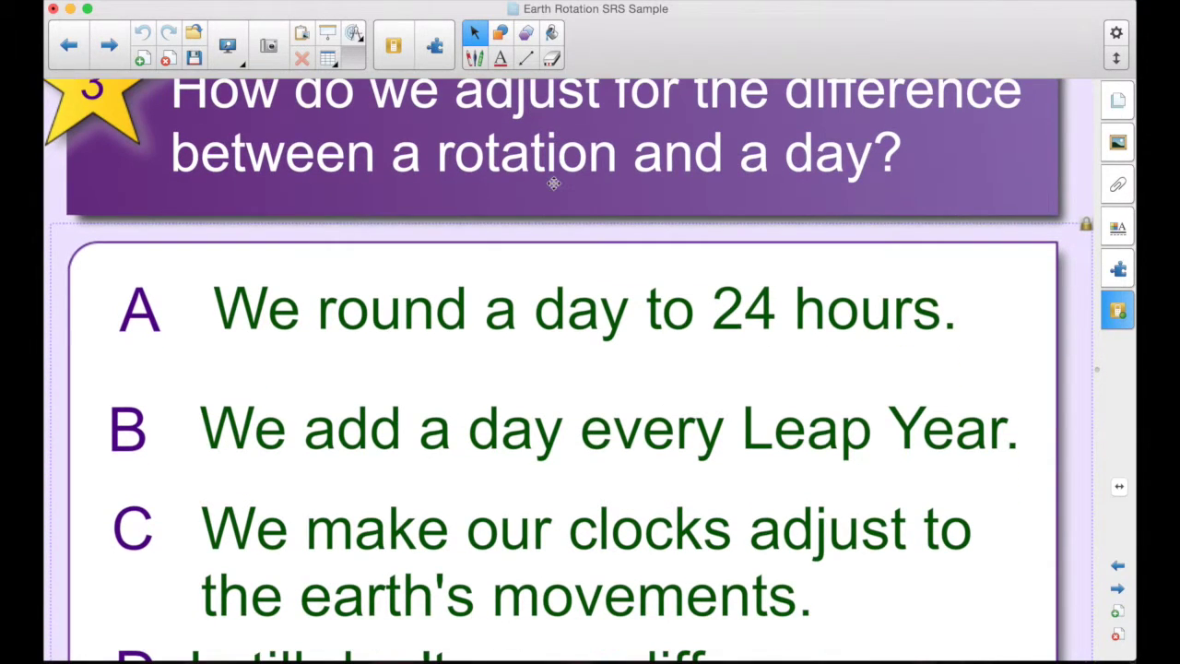
click(1118, 311)
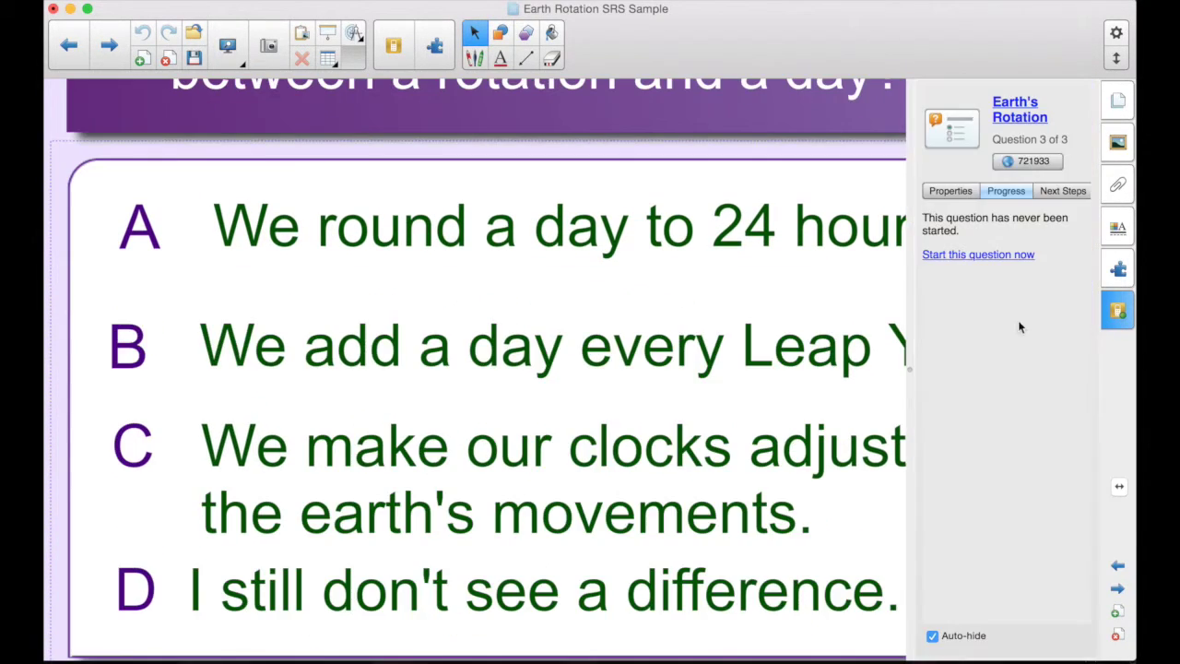
click(975, 255)
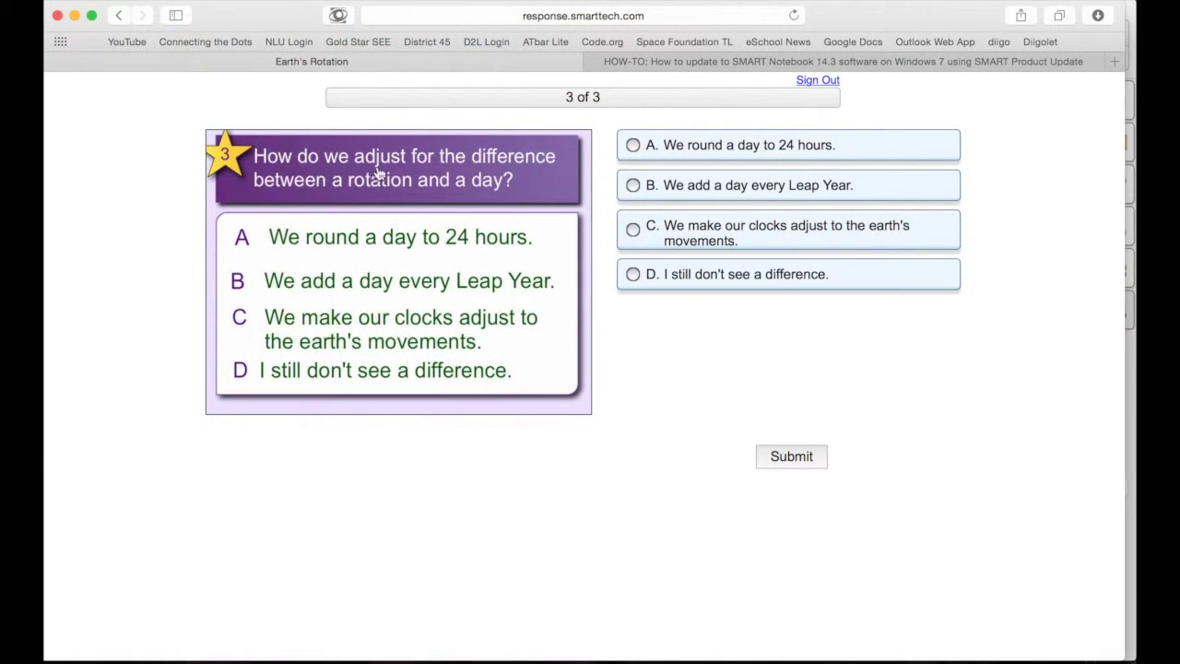
click(634, 231)
click(789, 461)
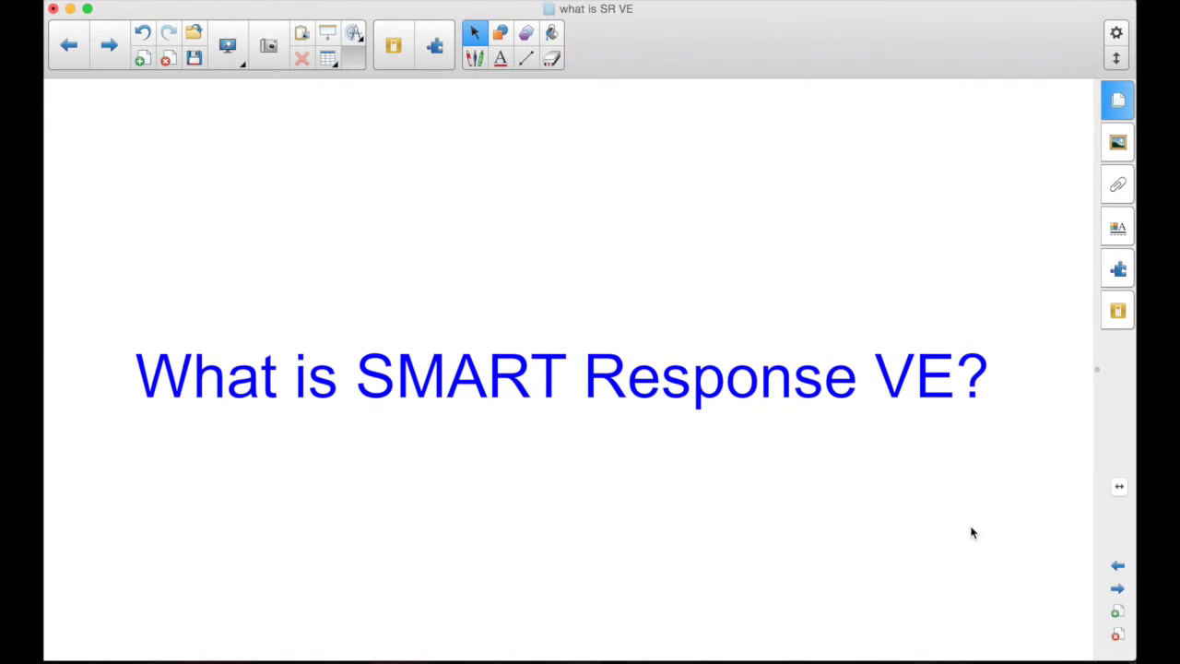
Page forward four slides, via the four-step setup list, to 'Why should I use SMART Response VE?'
click(1116, 590)
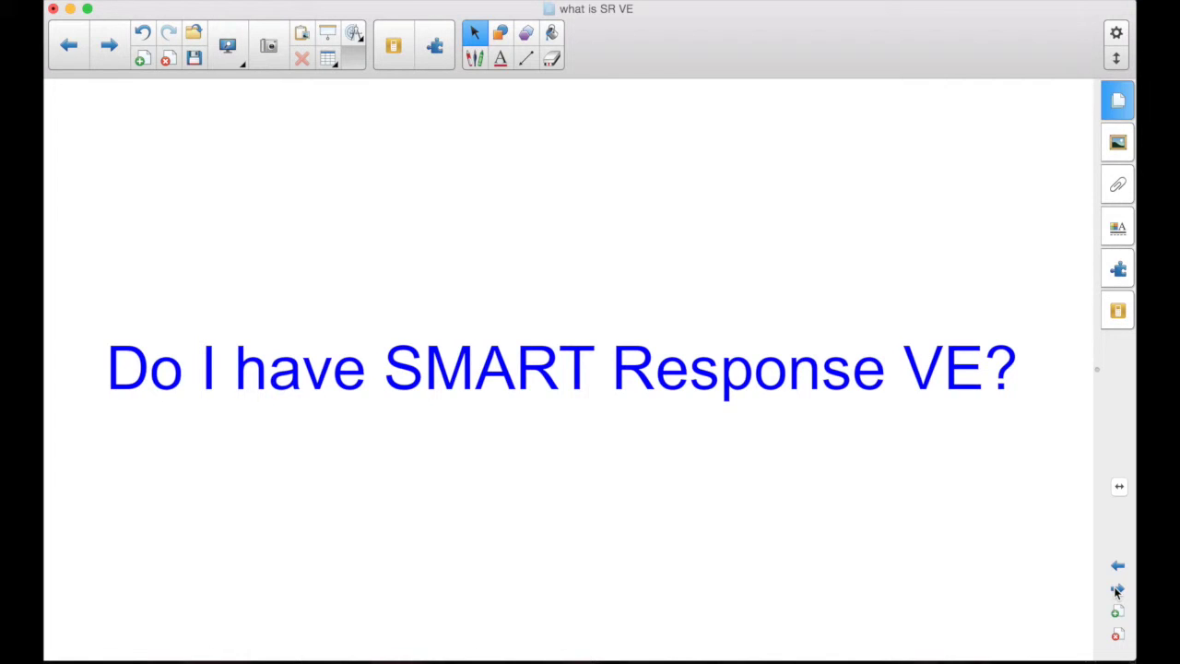
click(1117, 591)
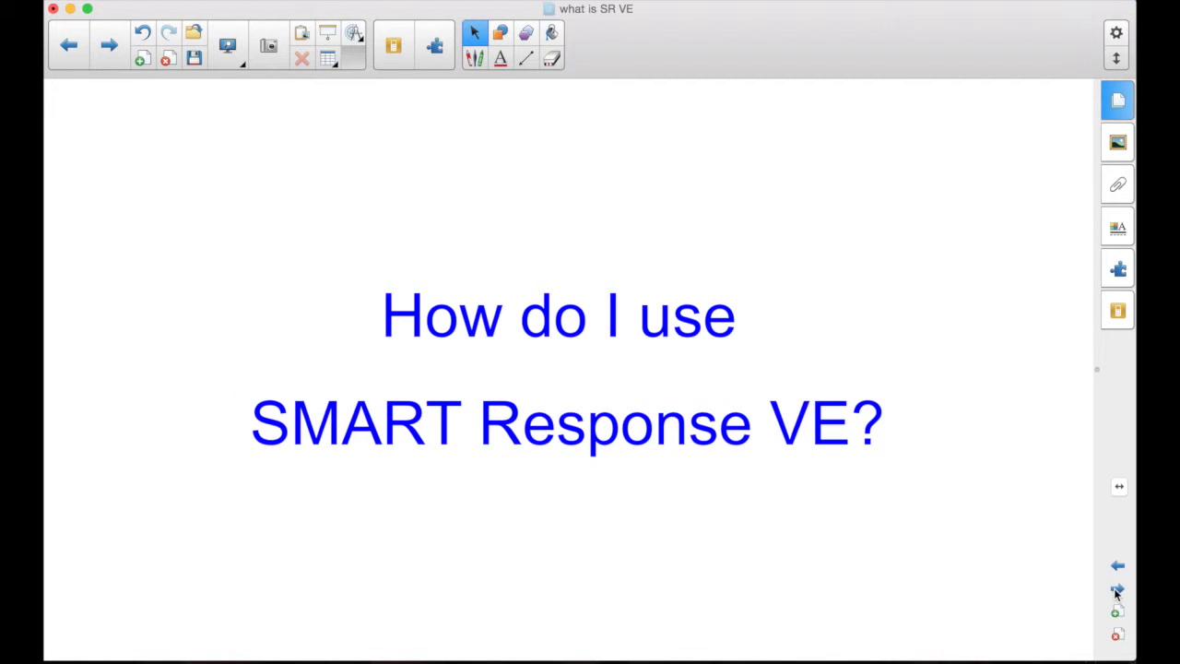
click(1116, 590)
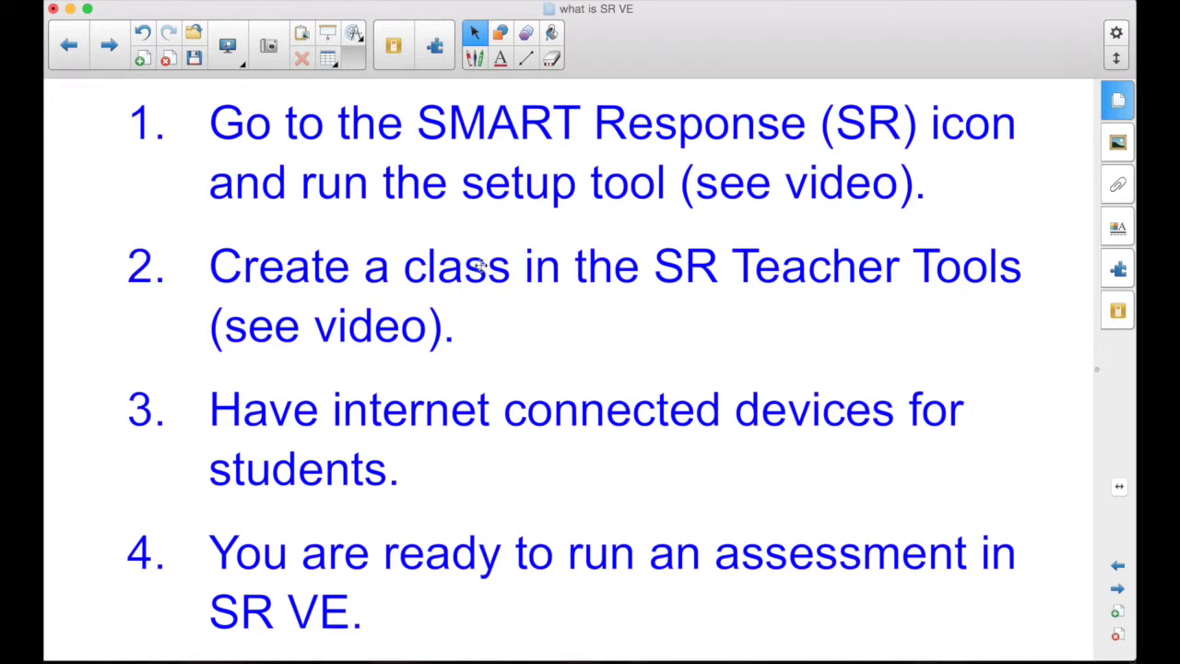
click(1118, 589)
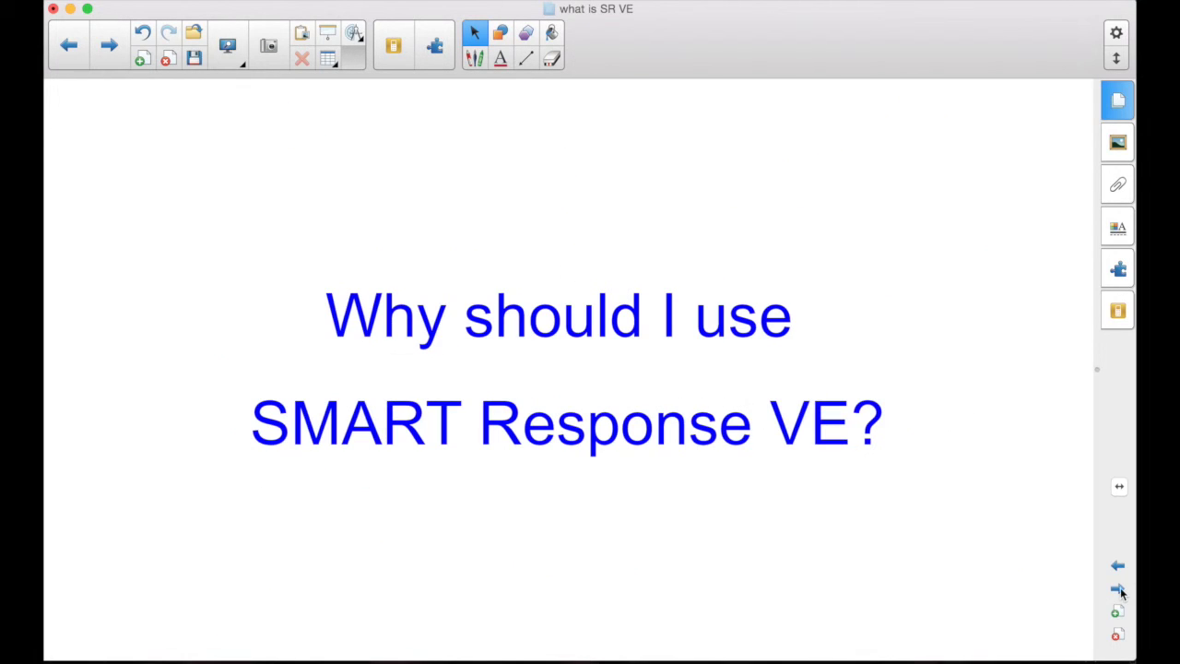